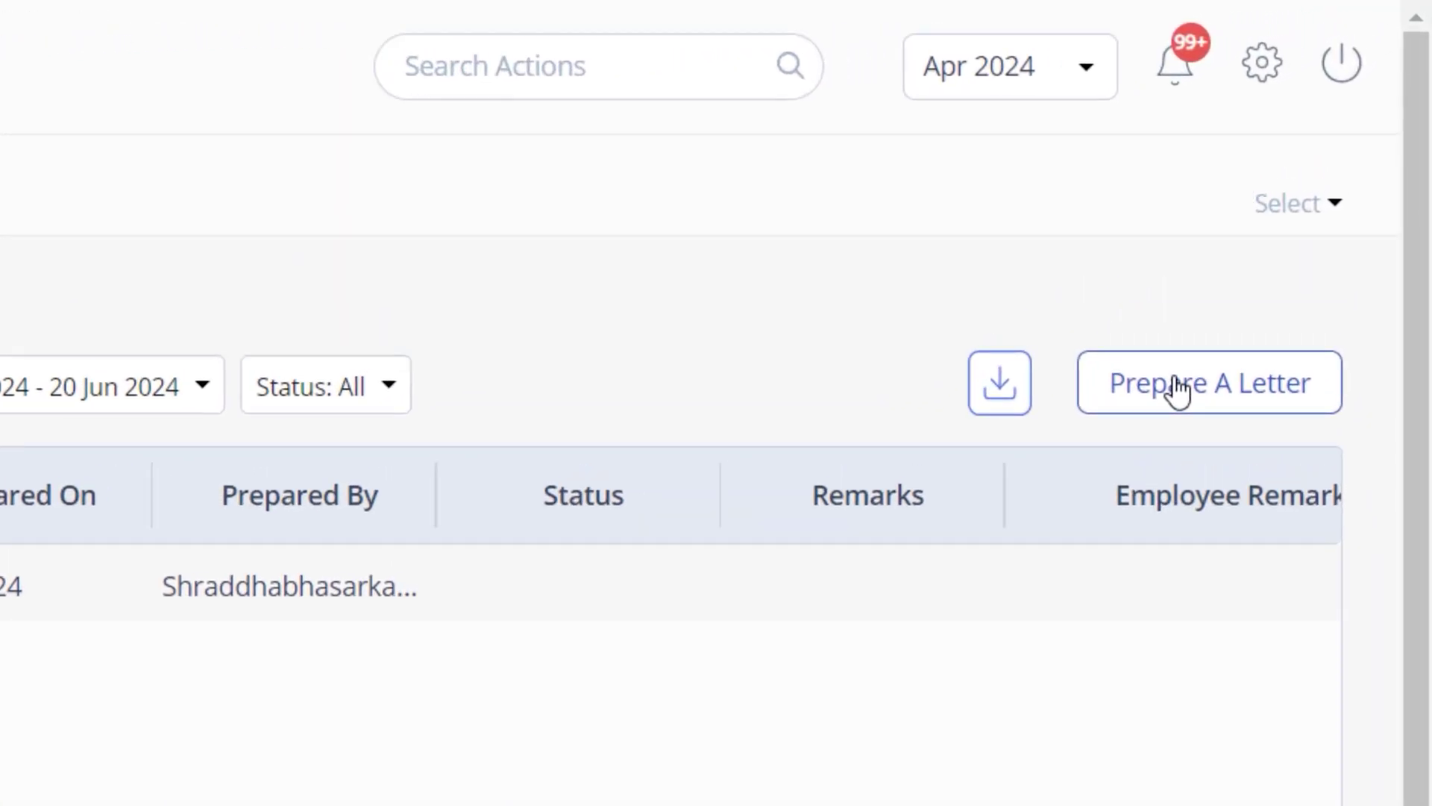
click(1198, 397)
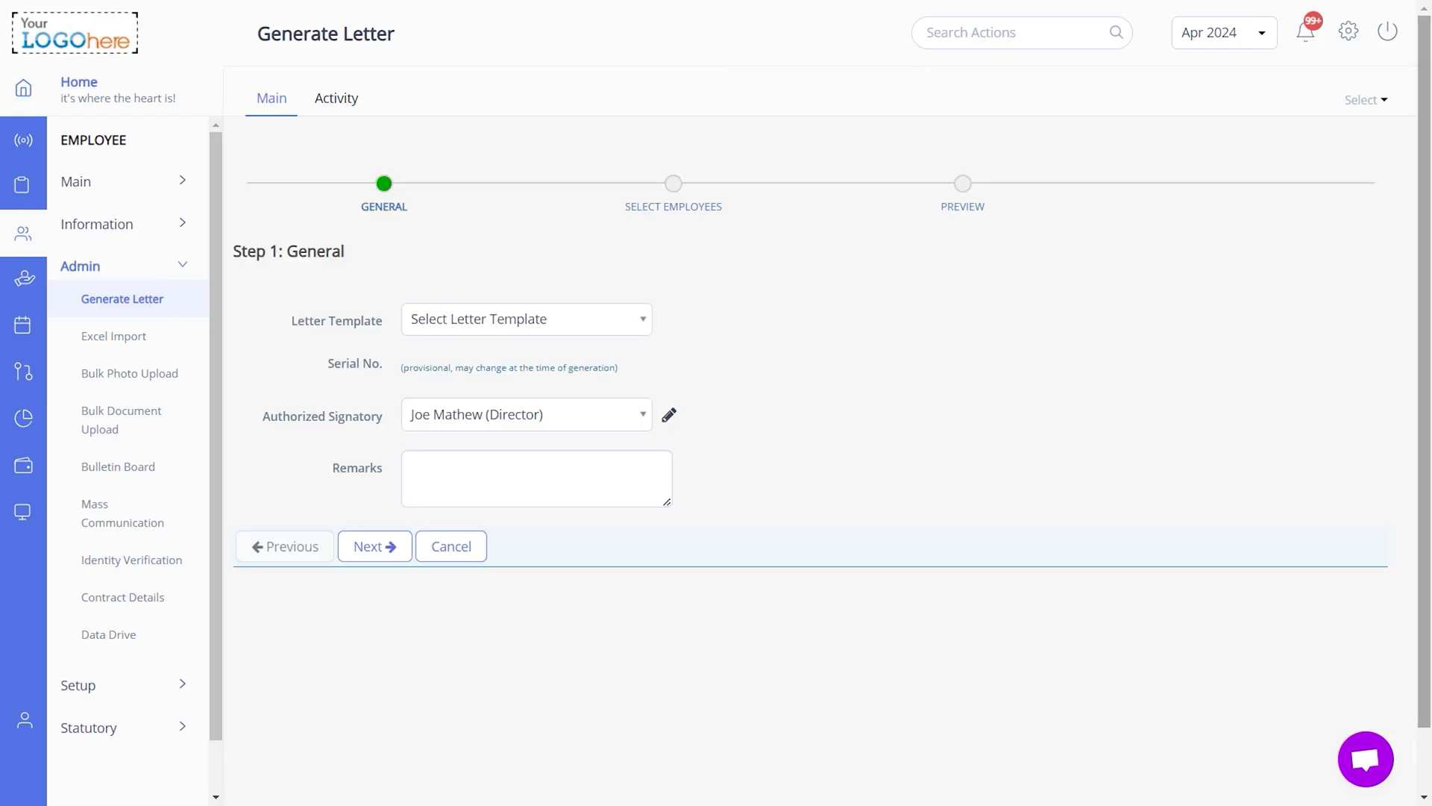
click(578, 314)
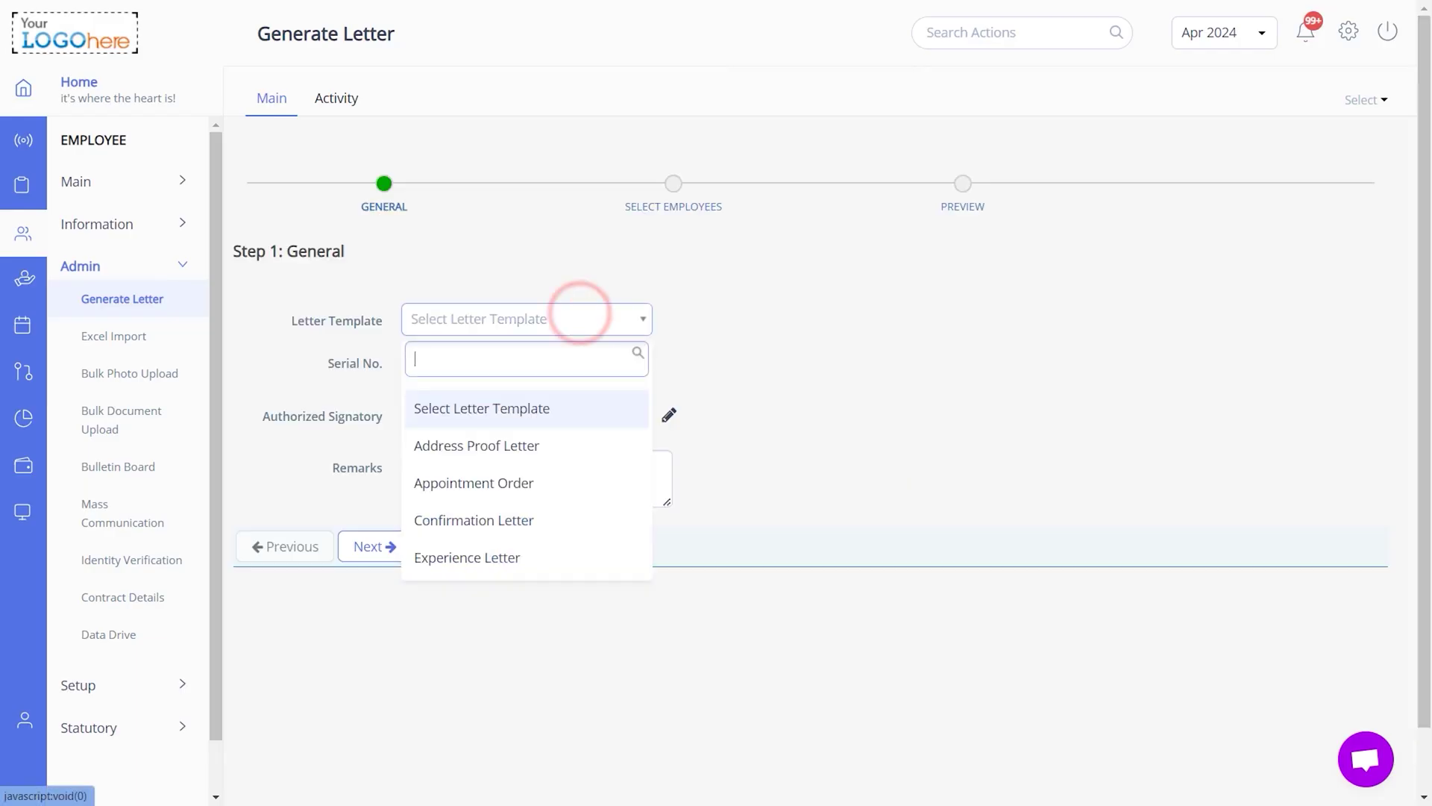
click(538, 482)
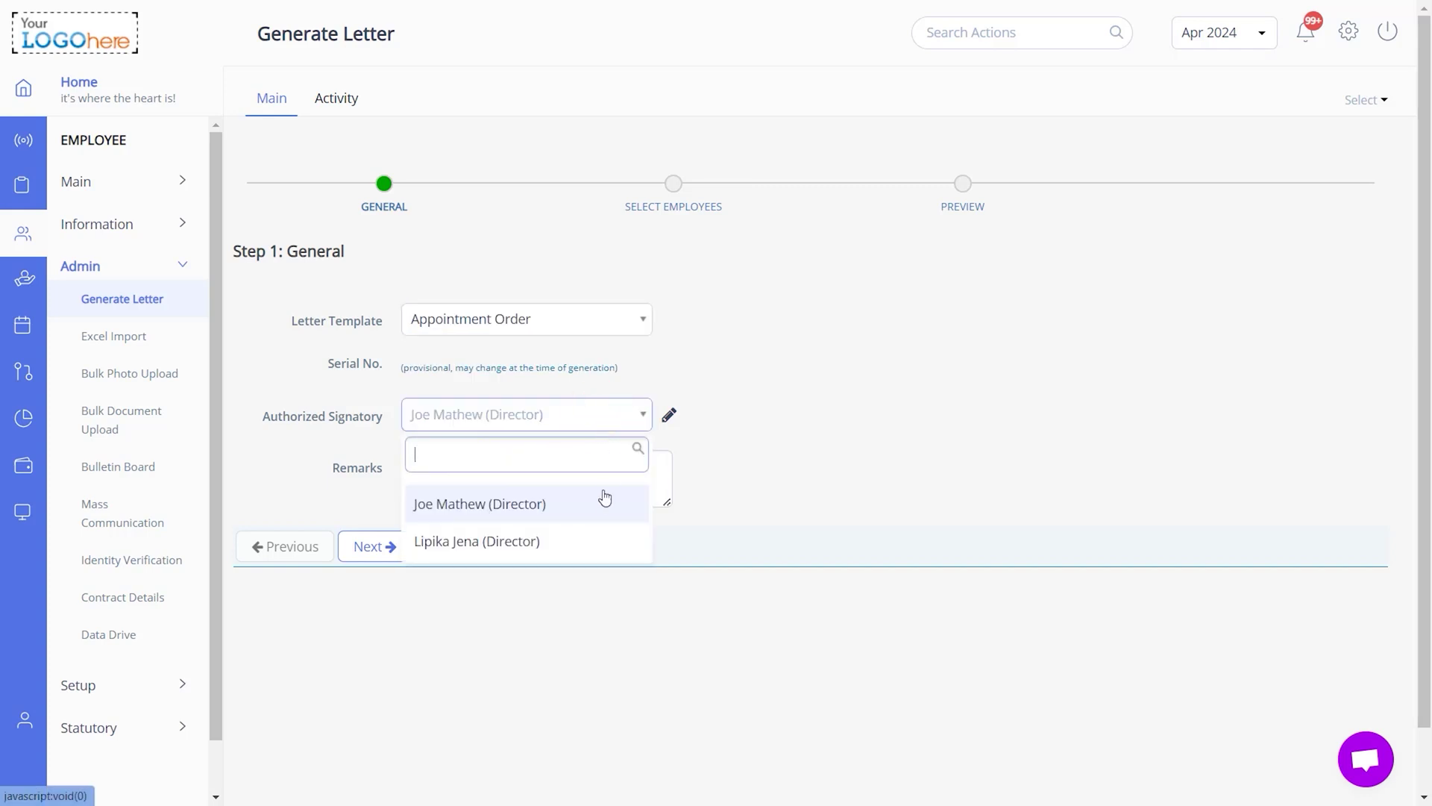
click(601, 505)
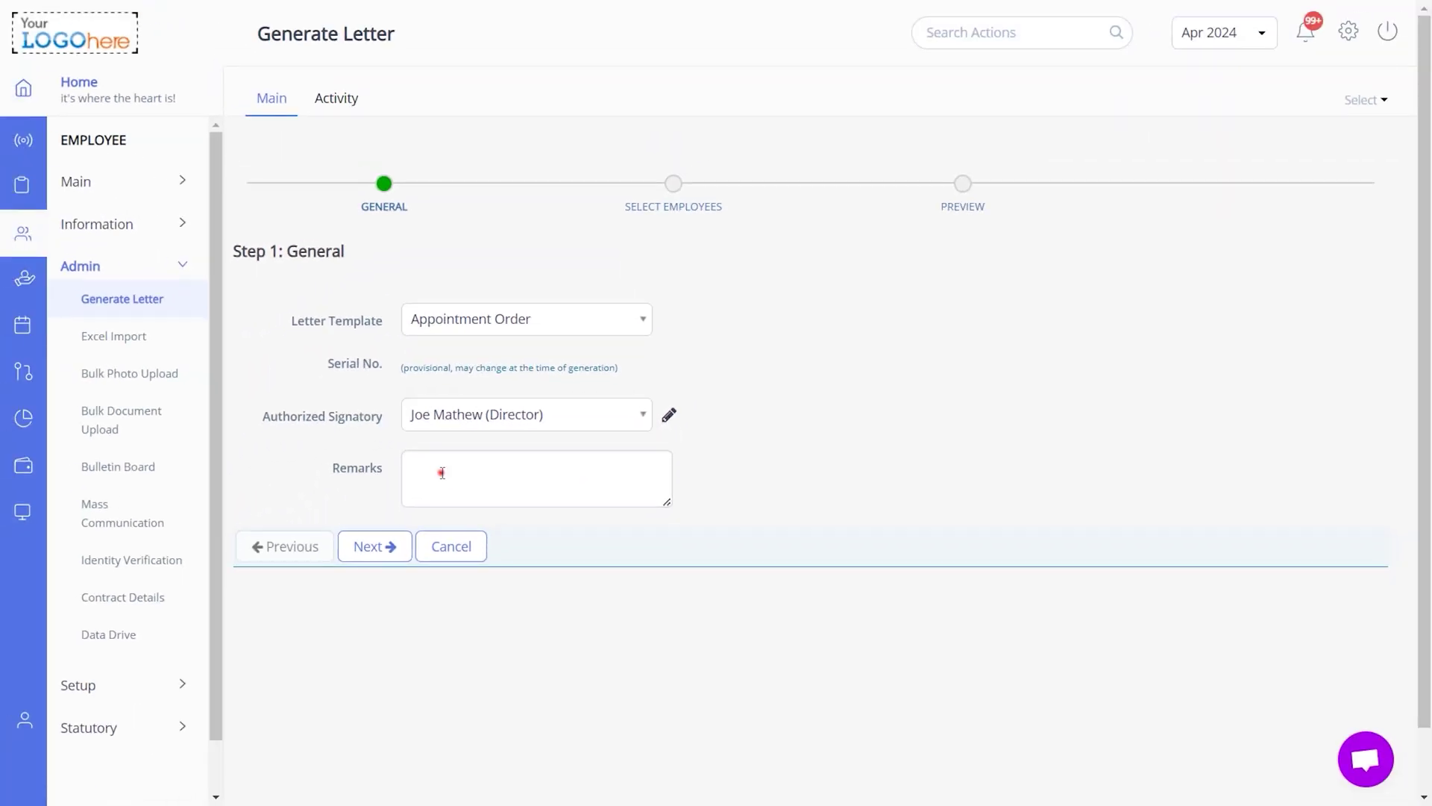
Step: Select employee #5036 as the single recipient and advance to the Preview step
click(375, 547)
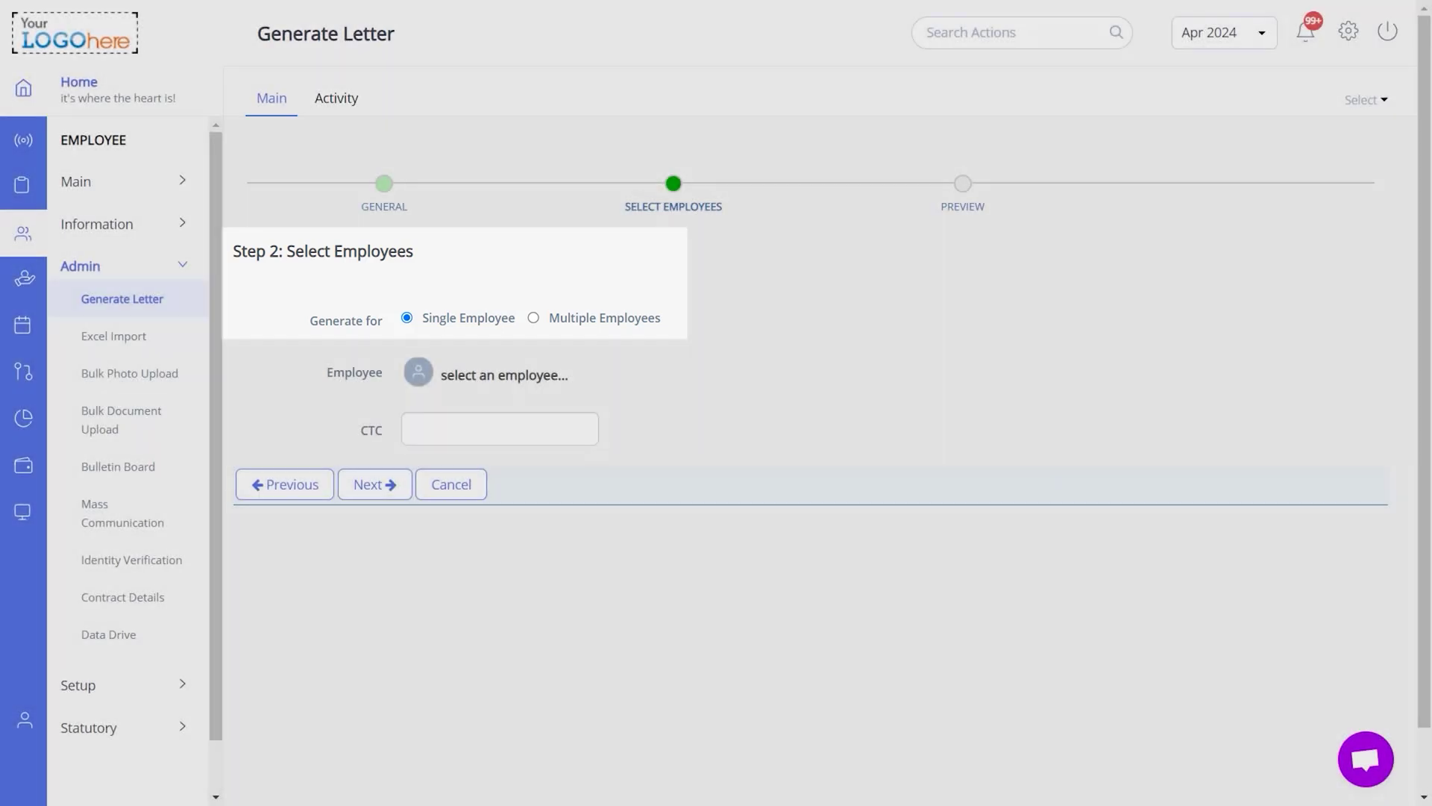
click(490, 378)
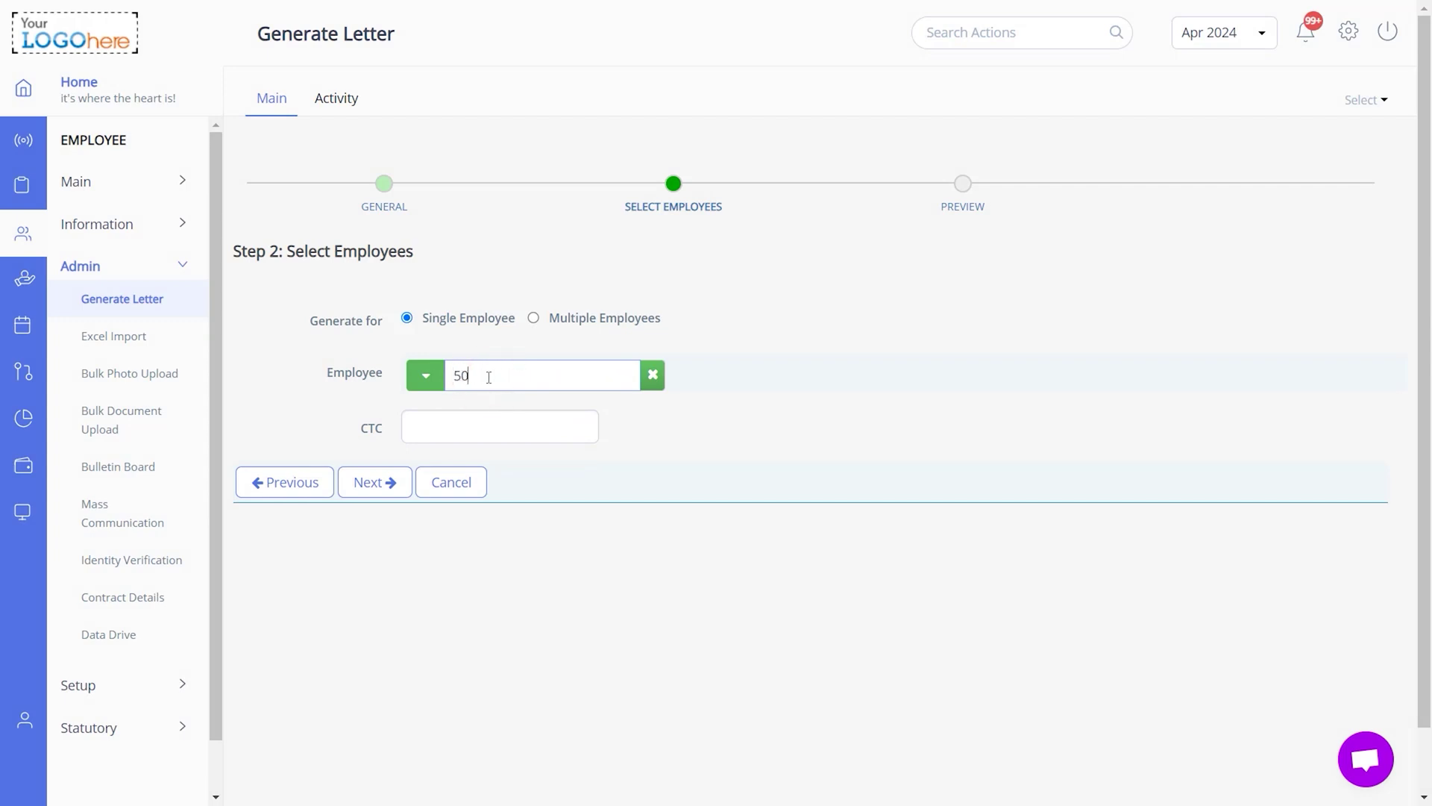
click(498, 405)
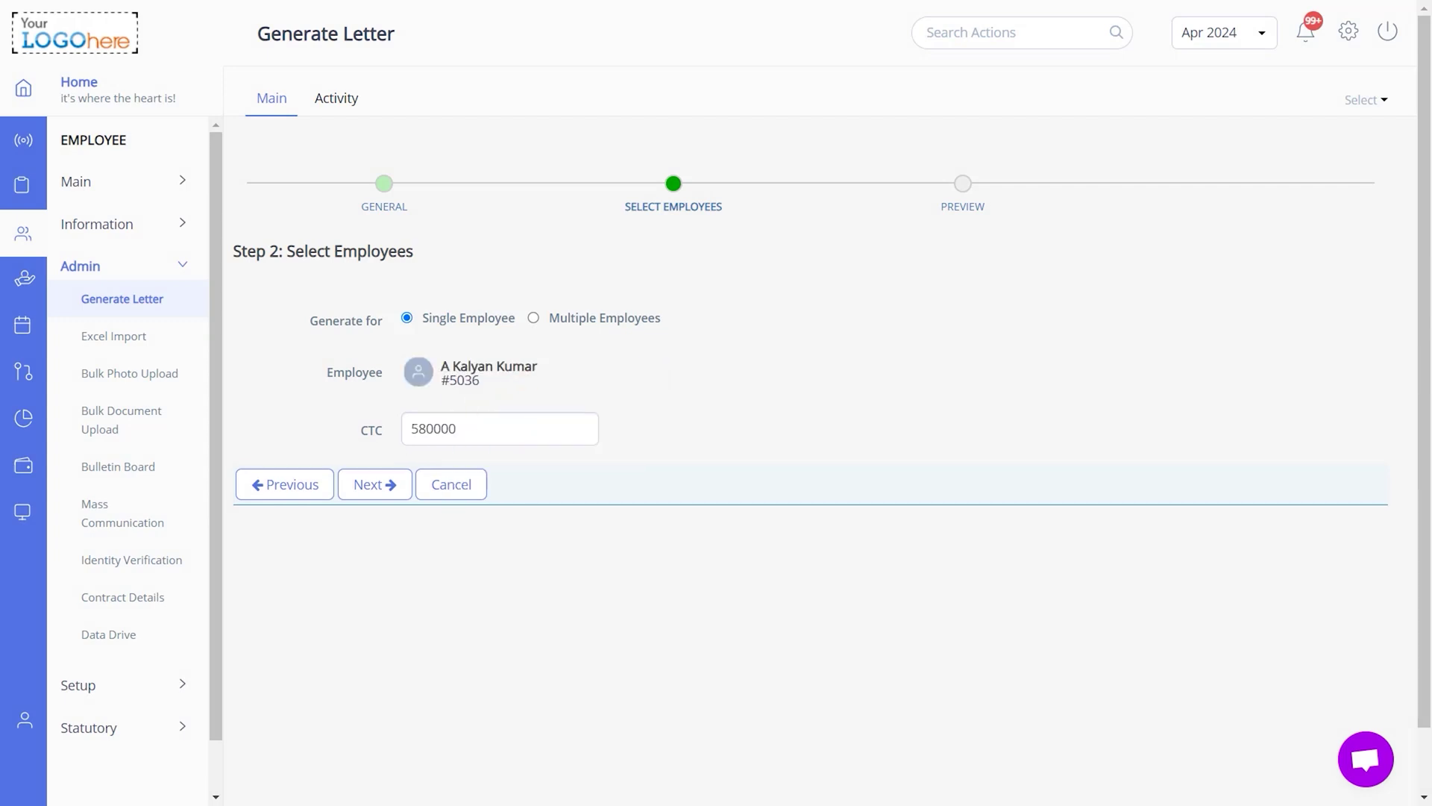
click(378, 484)
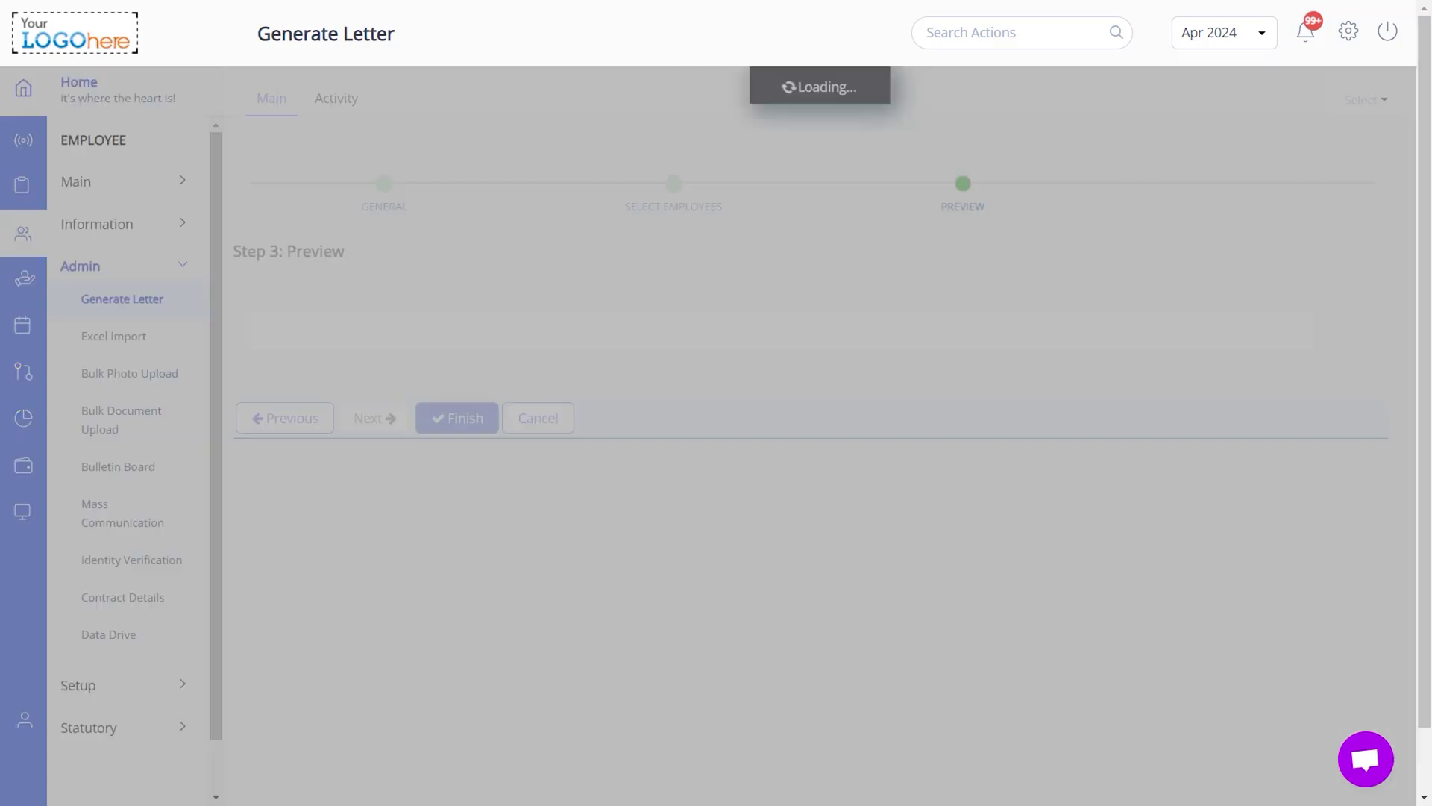
scroll(783, 448, down, 10)
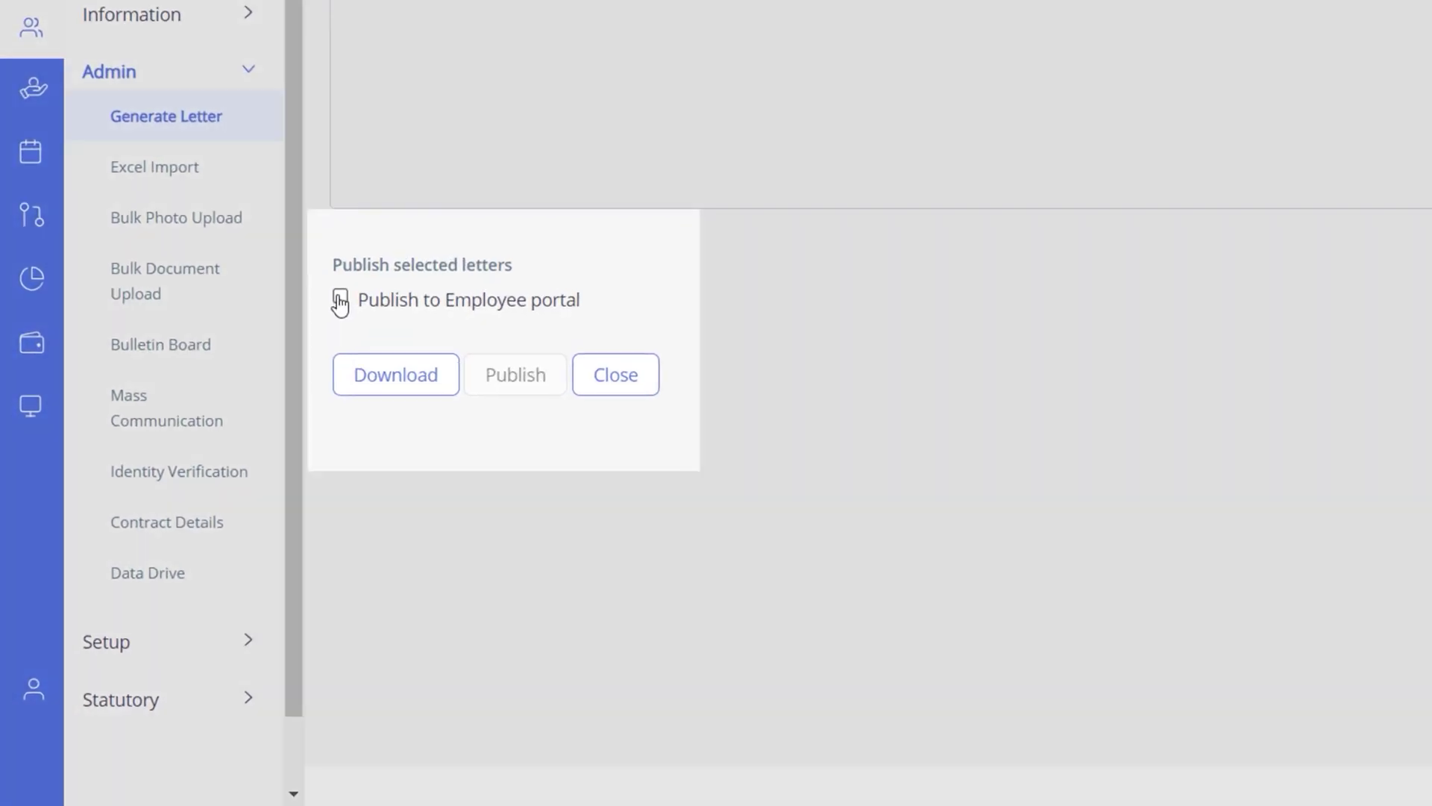
Step: Finish the Appointment Order letter to bring up the Publish selected letters dialog
click(338, 300)
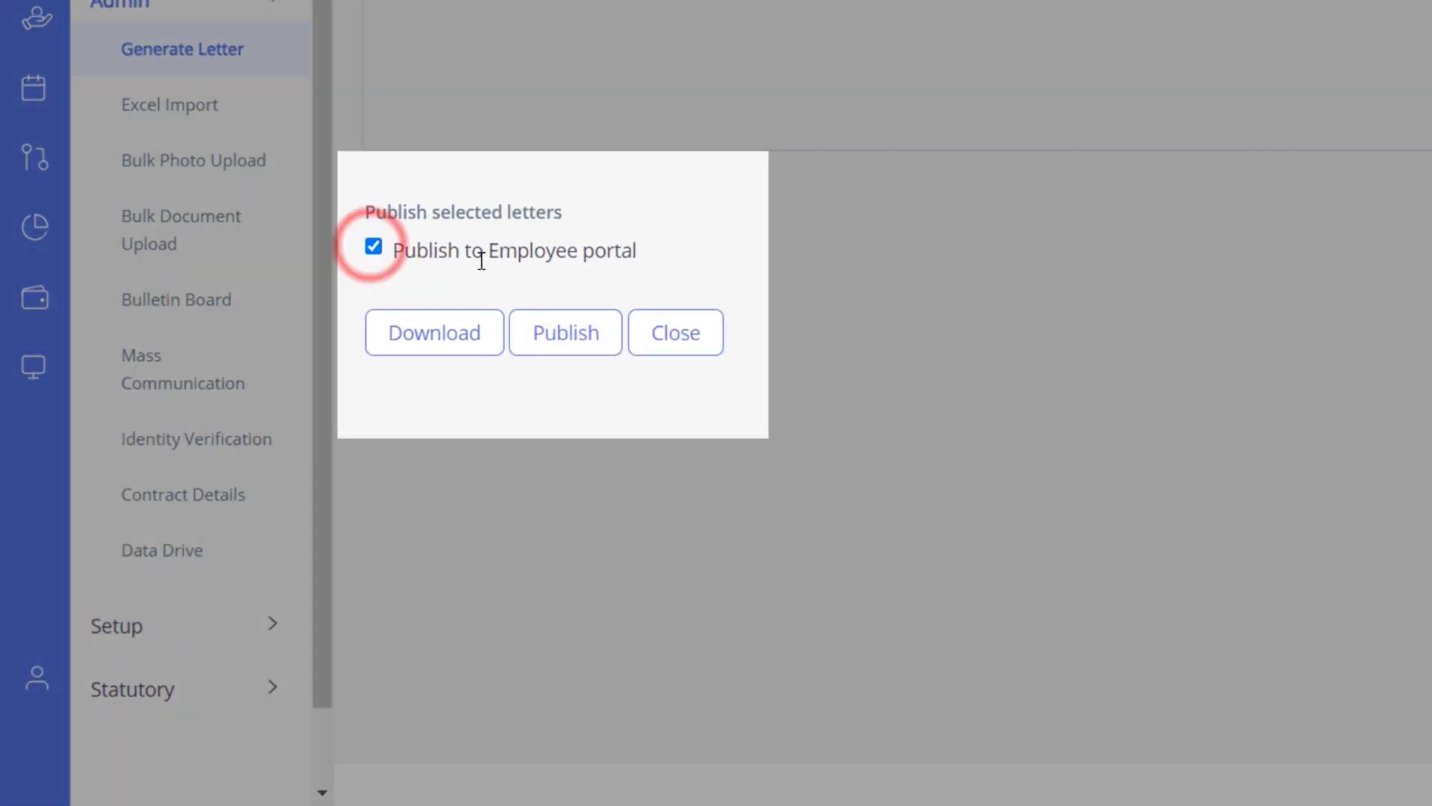